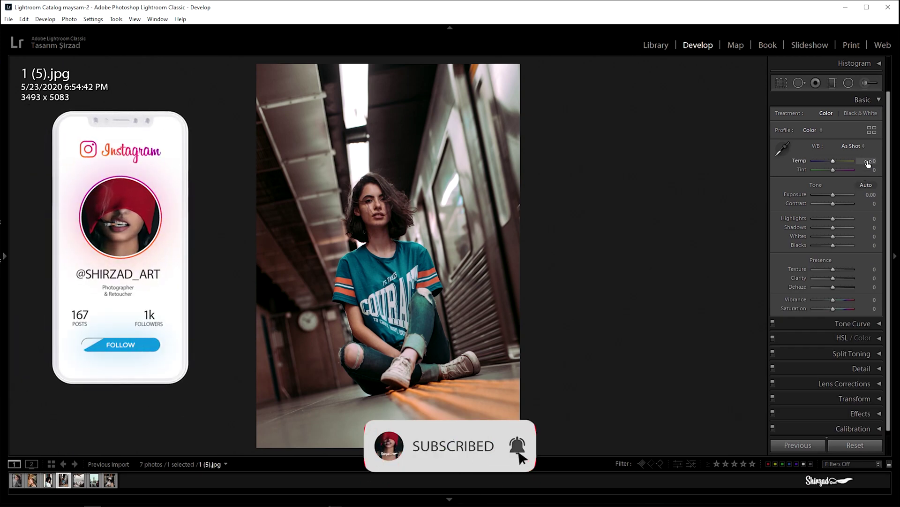
Set Temp to +12, Tint to −10, Contrast to −15, Highlights to −70, Shadows to +28, Whites to +10 and Blacks to −30.
left_click_drag(868, 160, 873, 160)
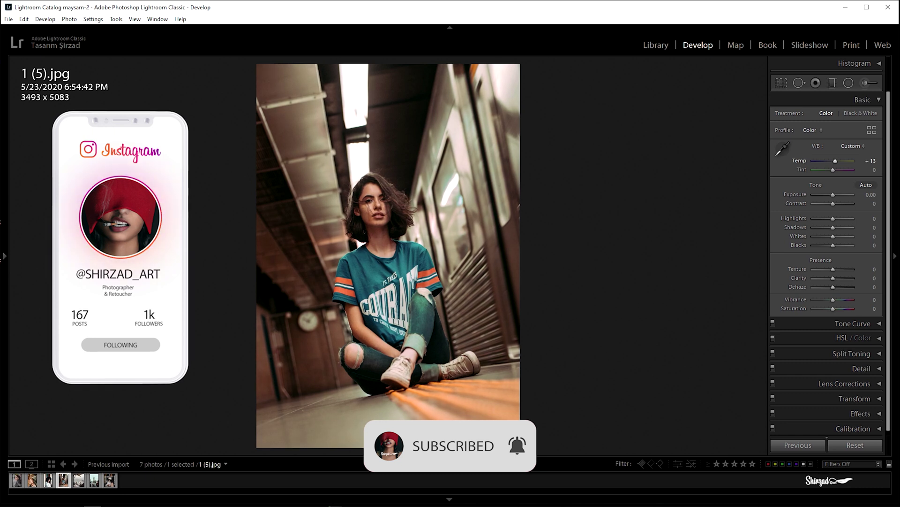
left_click_drag(874, 161, 868, 162)
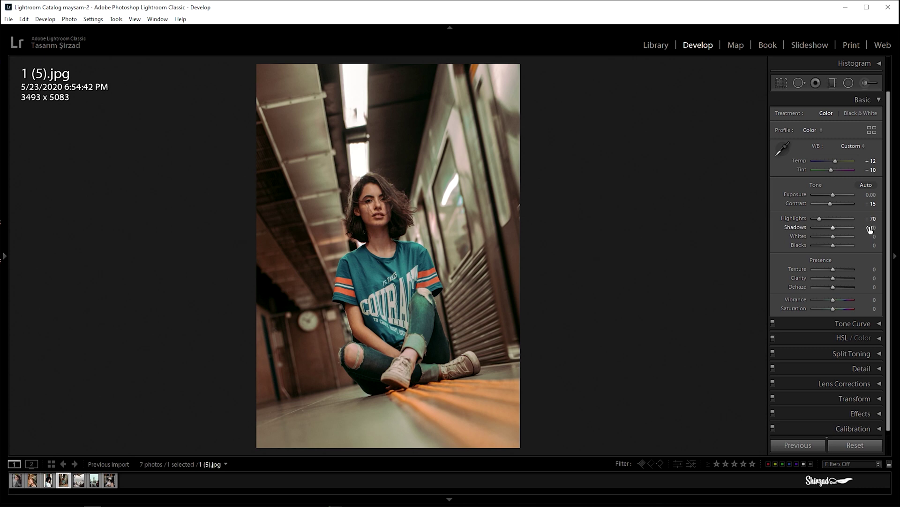
left_click_drag(869, 226, 871, 227)
left_click_drag(872, 236, 875, 236)
left_click_drag(872, 245, 868, 245)
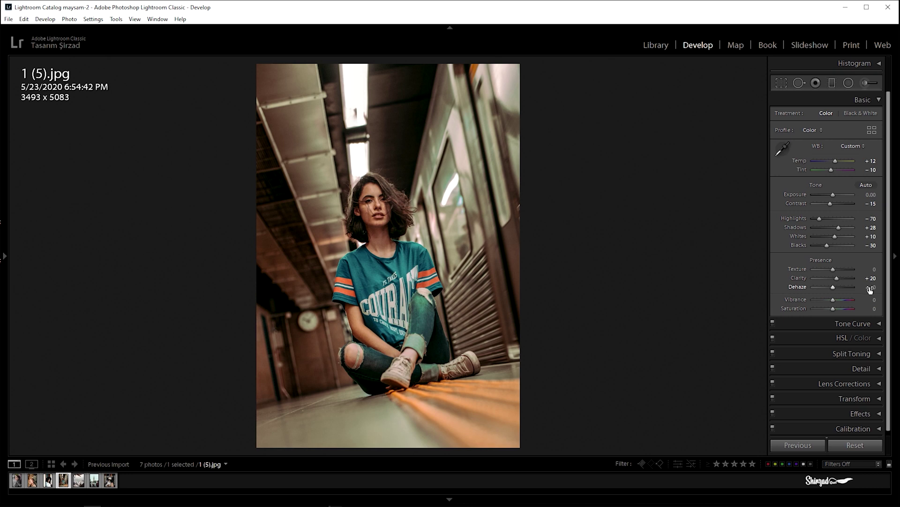
Set Clarity to +20 and Dehaze to +80, raise Vibrance slightly and lower Saturation a little.
left_click_drag(869, 287, 877, 287)
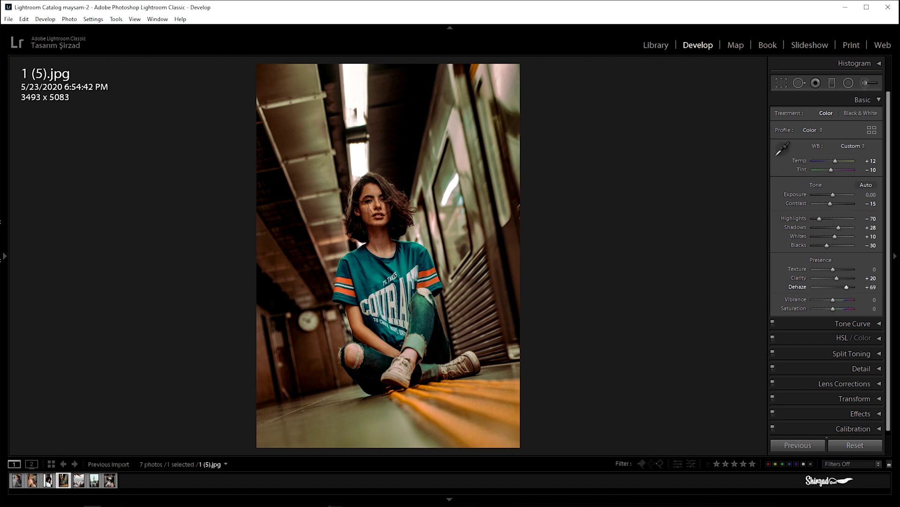
left_click_drag(872, 287, 873, 287)
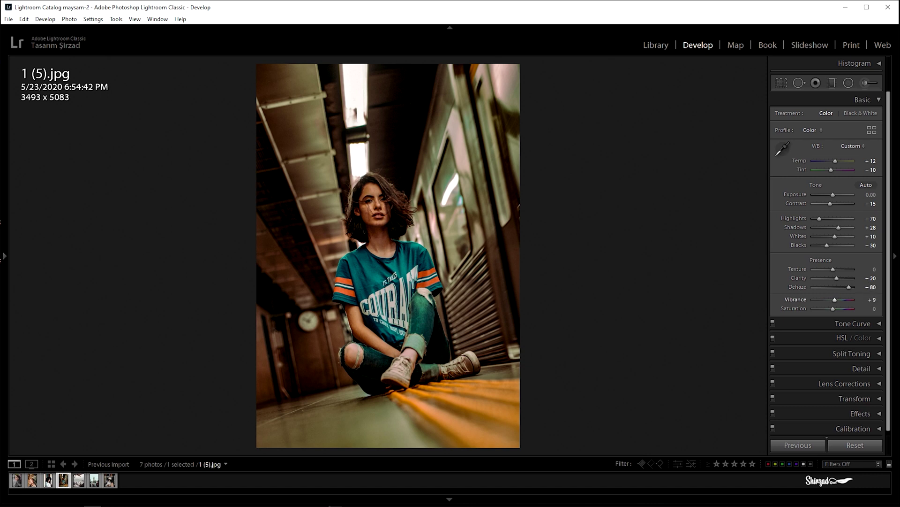
left_click_drag(871, 299, 872, 300)
left_click_drag(869, 308, 867, 309)
left_click(879, 100)
Shape the RGB tone curve with quarter, middle and three-quarter points, lifting the black point to fade the shadows and raising the upper point slightly.
left_click(880, 116)
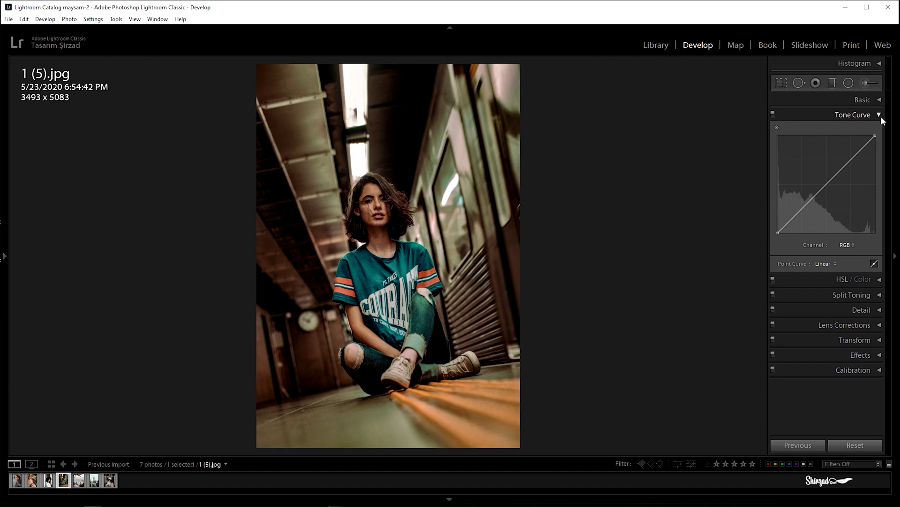
left_click(851, 160)
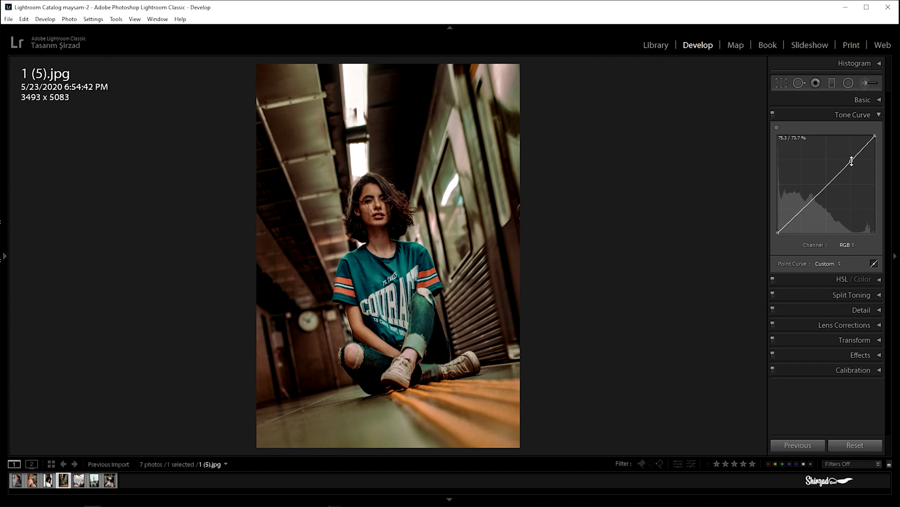
left_click(827, 186)
left_click(802, 210)
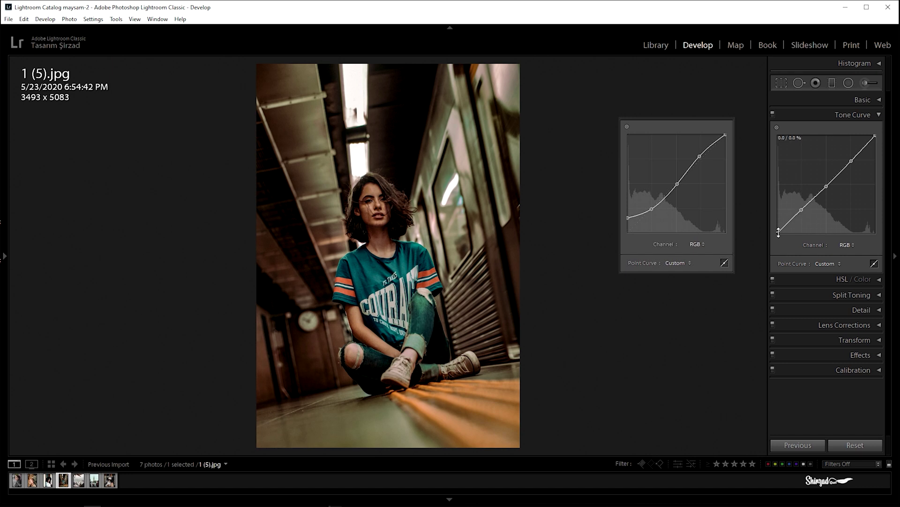
left_click_drag(778, 232, 774, 222)
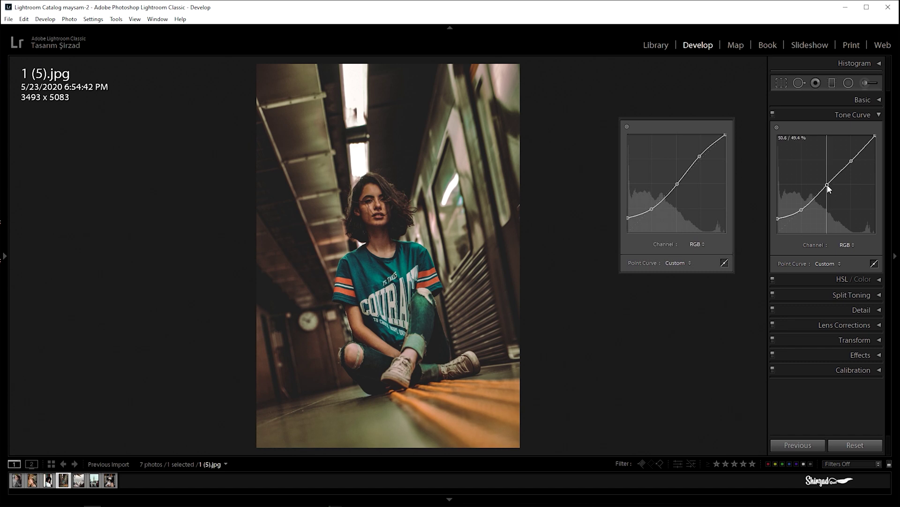
left_click_drag(852, 164, 849, 157)
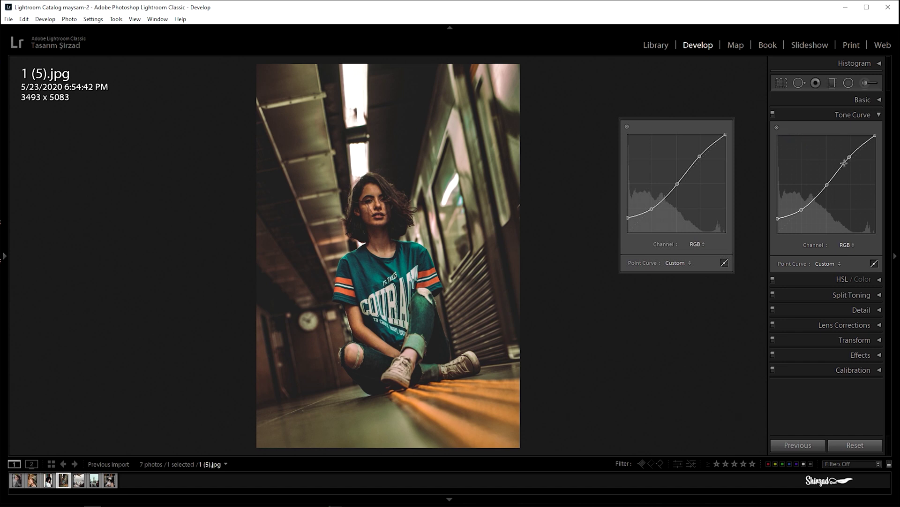
Add one point at the lower quarter of the Red, Green and Blue channel curves and pull each slightly below the diagonal.
left_click(852, 242)
left_click(838, 268)
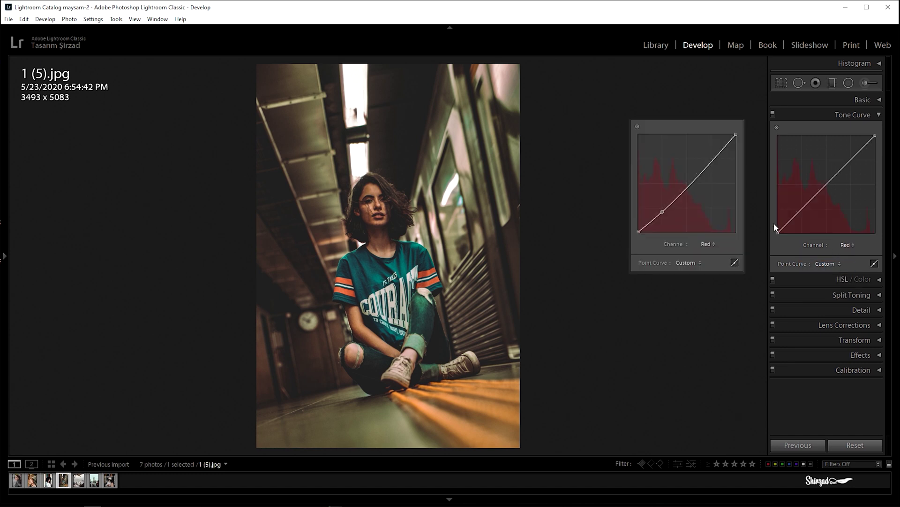
left_click_drag(801, 210, 801, 213)
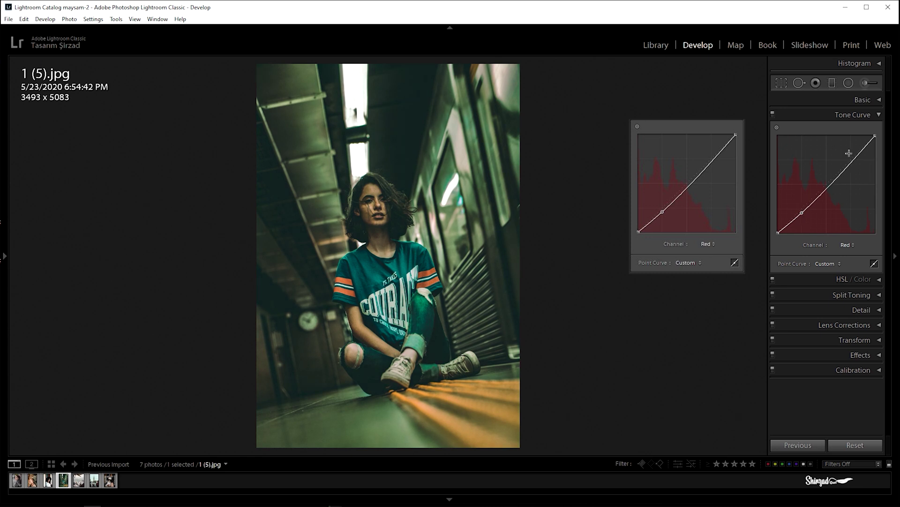
left_click(850, 244)
left_click(822, 277)
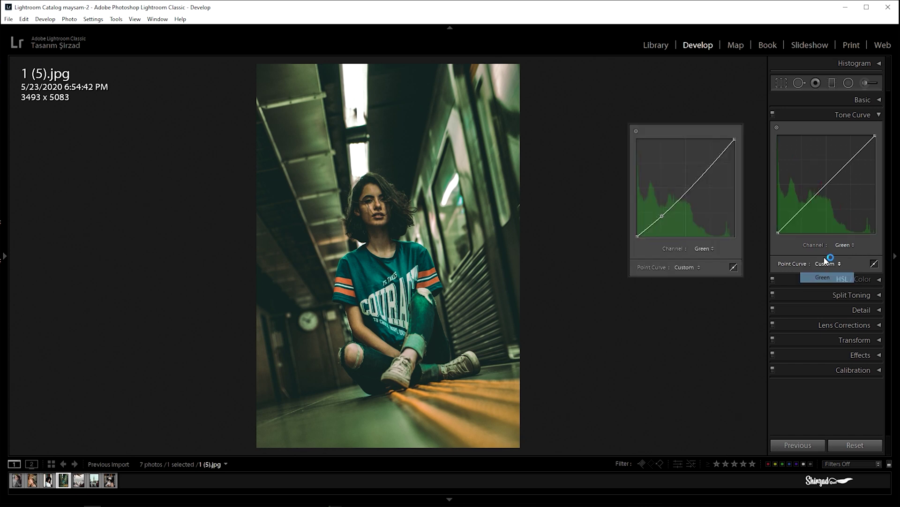
left_click_drag(802, 209, 802, 213)
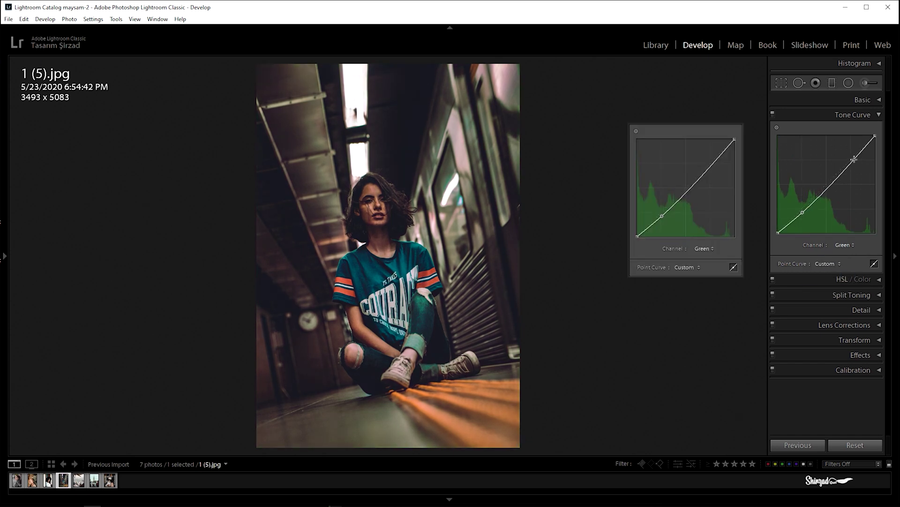
left_click(843, 244)
left_click(823, 287)
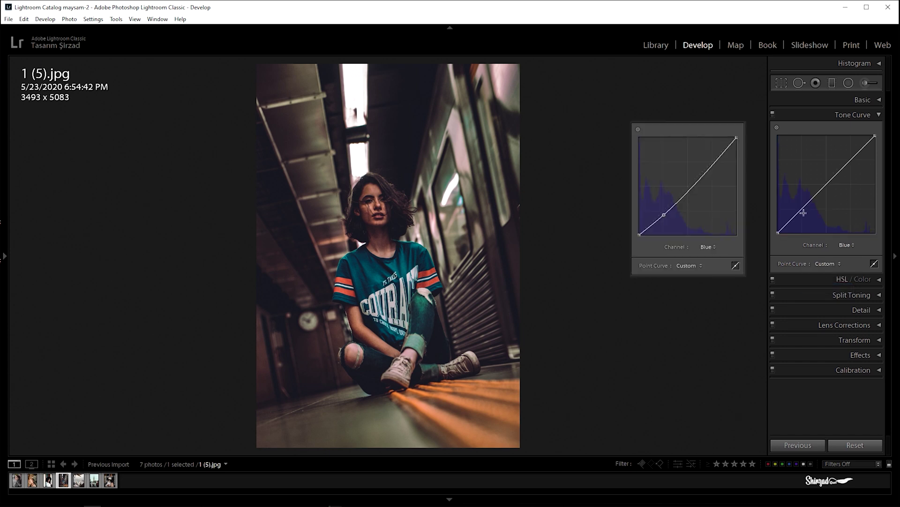
left_click_drag(802, 209, 802, 212)
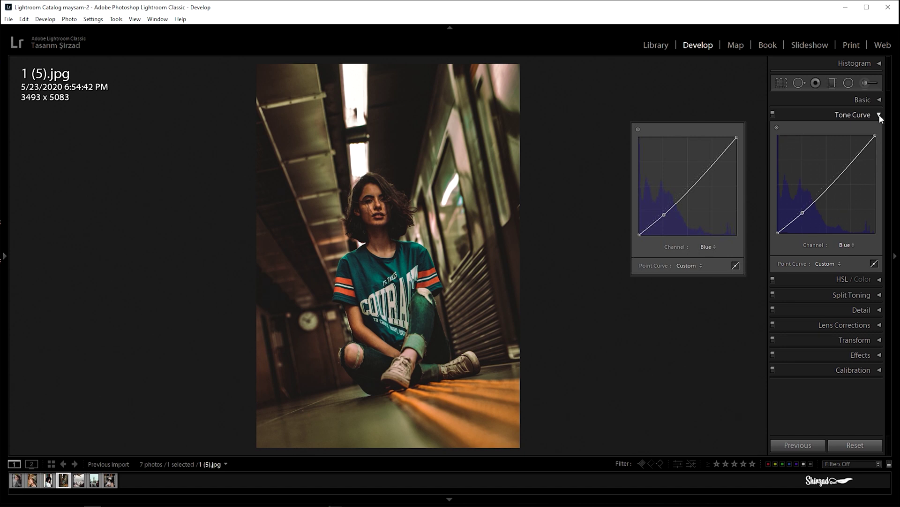
Compare the photo with and without the tone curve adjustments.
left_click(819, 116)
left_click(773, 113)
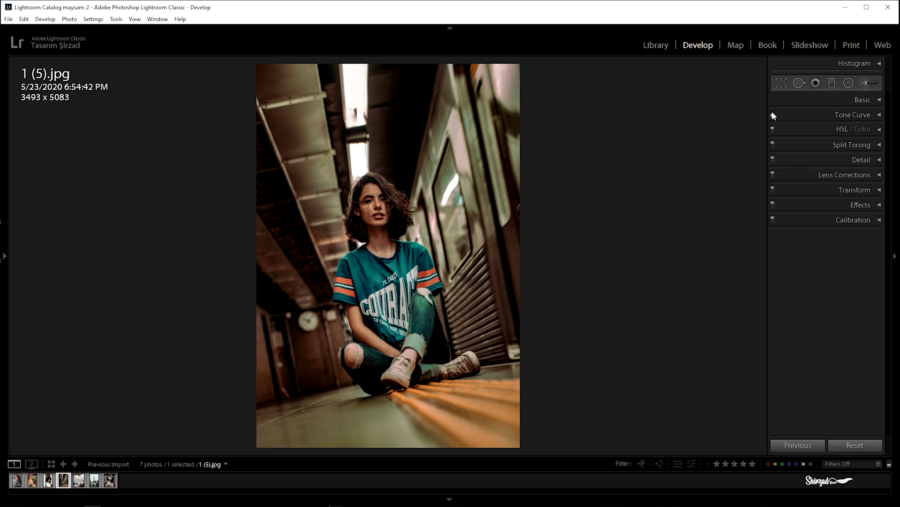
left_click(773, 114)
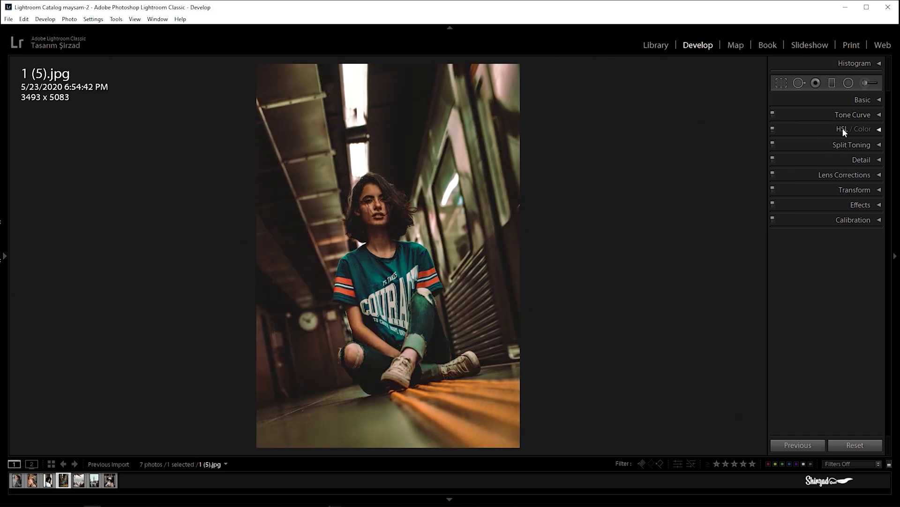
Set the HSL hue of Orange to −10, Yellow to −76 and Blue to −40.
left_click(878, 130)
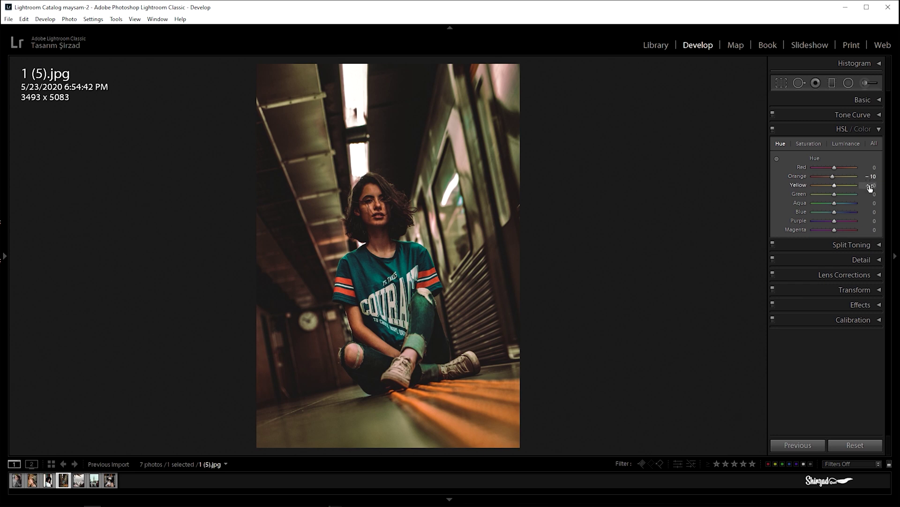
mouse_move(871, 185)
left_mouse_down()
mouse_move(858, 185)
mouse_move(868, 185)
left_mouse_up()
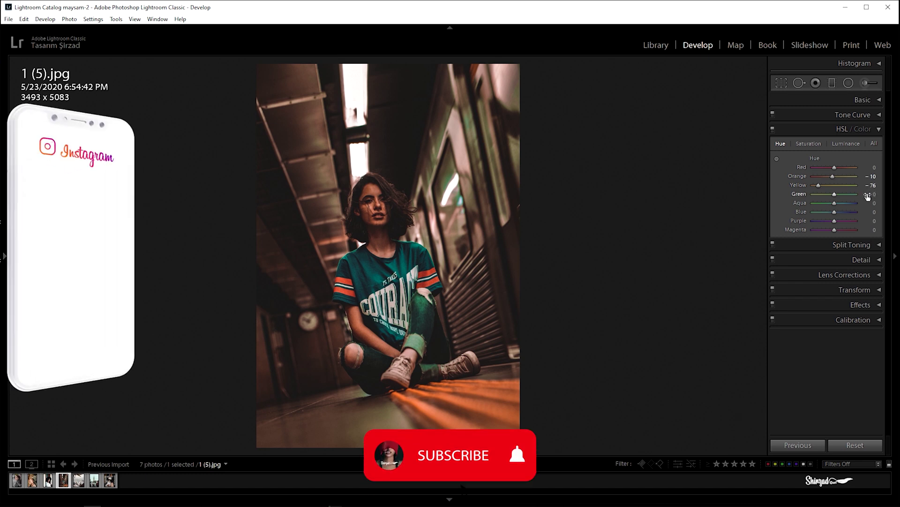
left_click(868, 193)
key("Tab")
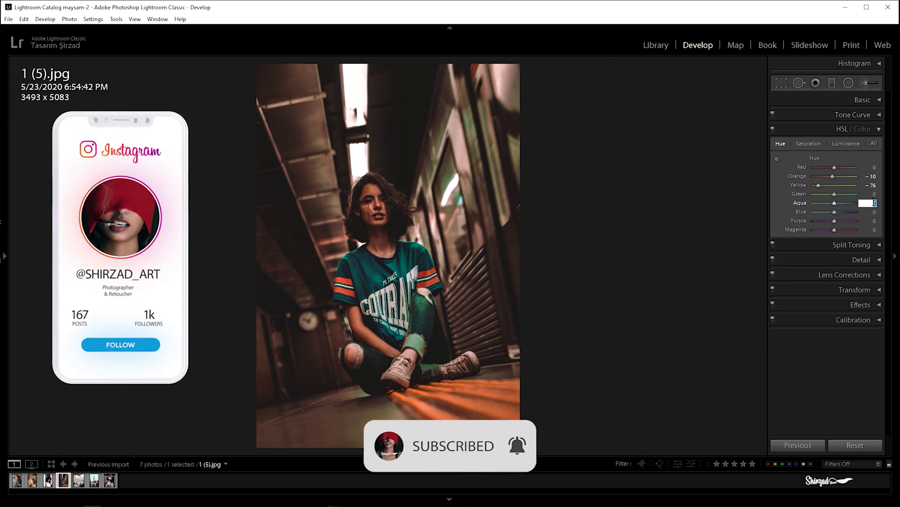
key("Return")
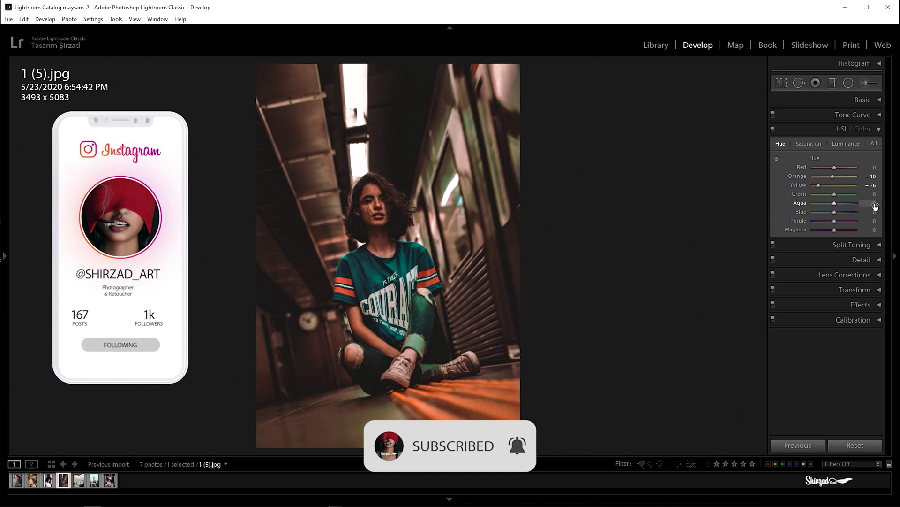
left_click(875, 203)
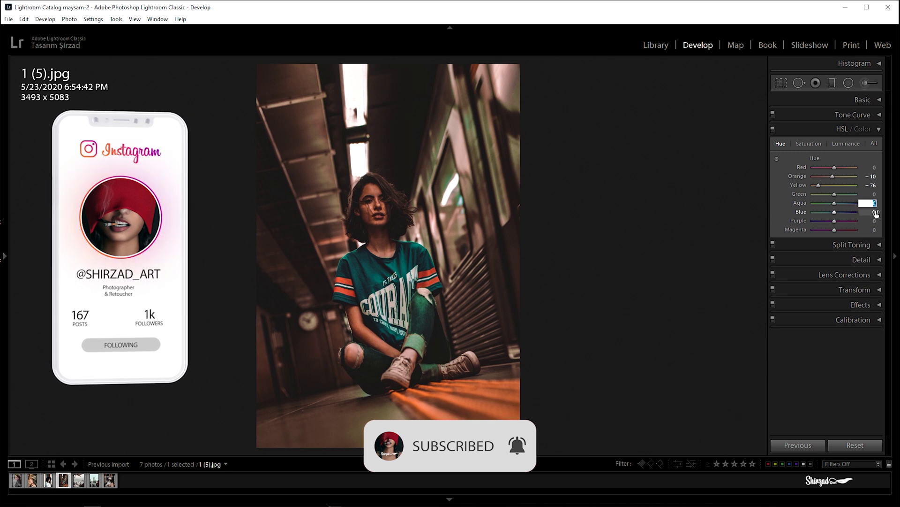
left_click(876, 211)
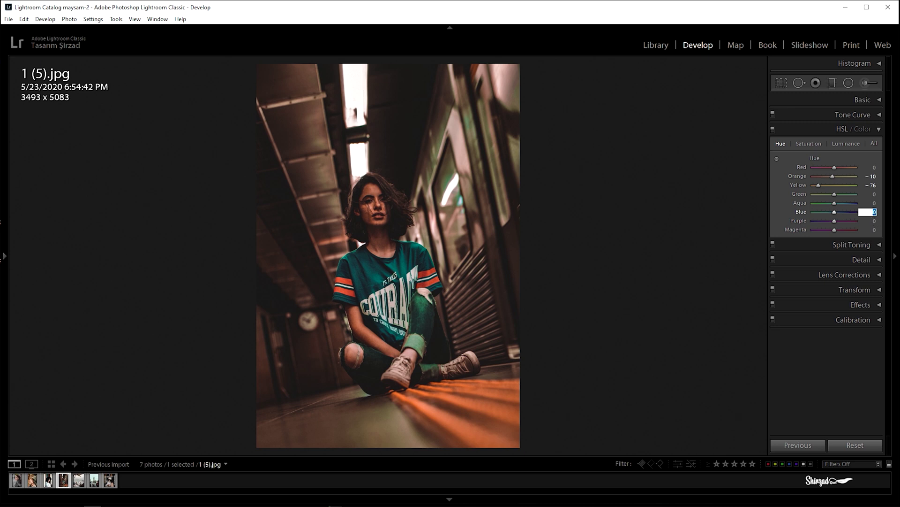
key("Return")
left_click(875, 210)
type("-8")
key("Return")
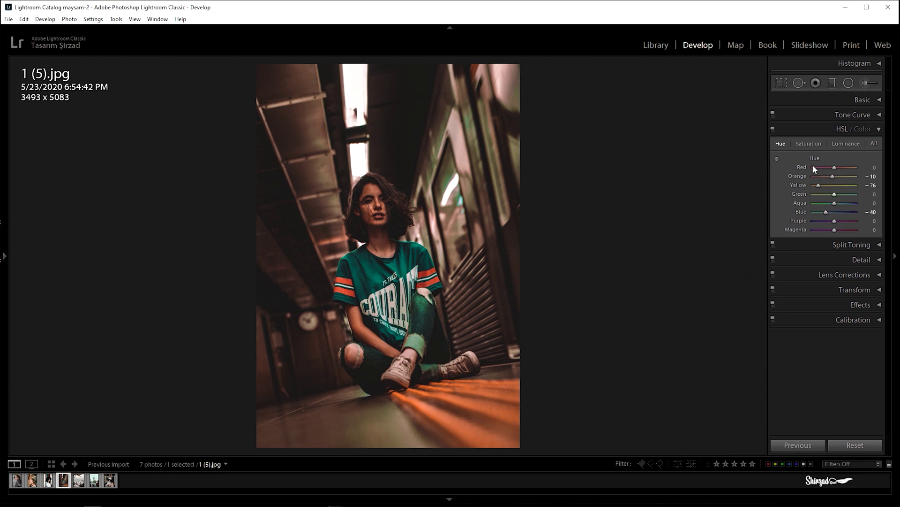
Set the HSL saturation of Red to −20, Orange to −25, Yellow to −60 and Green to −80.
left_click(806, 143)
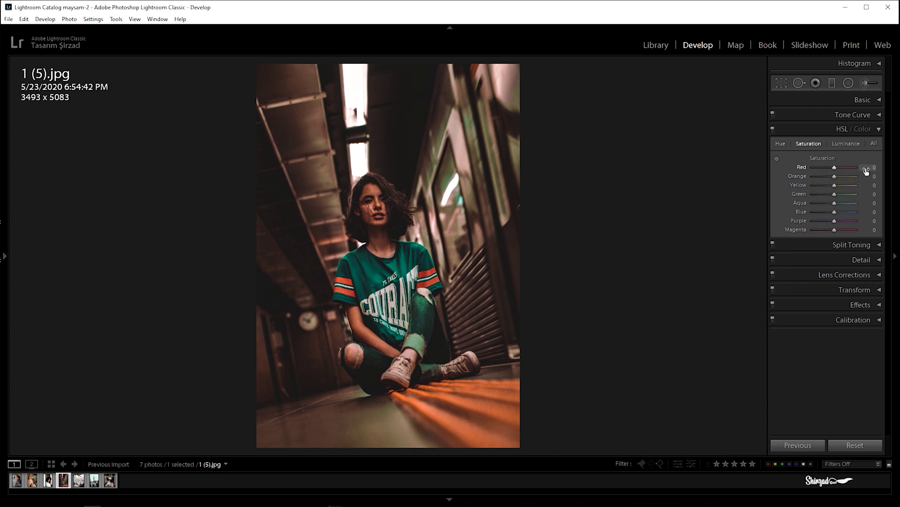
left_click_drag(866, 168, 861, 168)
left_click_drag(871, 174, 865, 175)
mouse_move(870, 194)
left_mouse_down()
mouse_move(861, 193)
mouse_move(870, 193)
left_mouse_up()
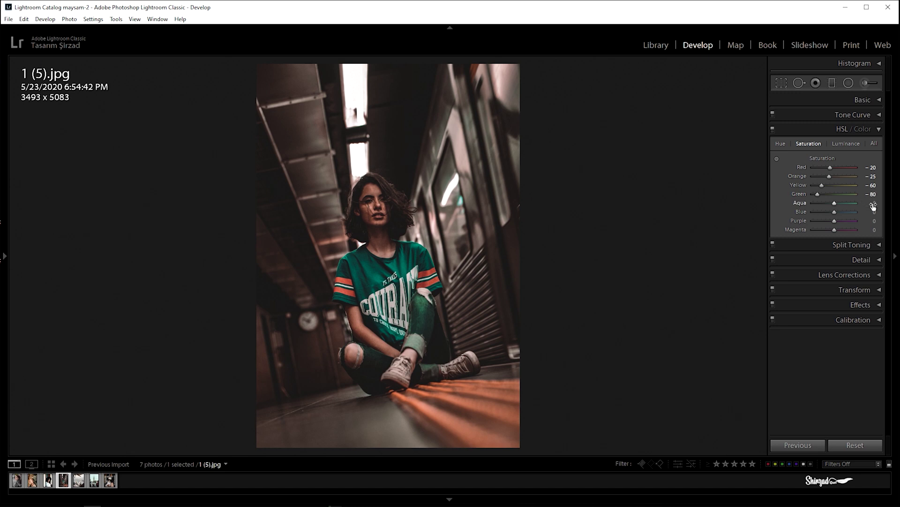
Lower the HSL saturation of Aqua, Blue, Purple and Magenta.
left_click_drag(873, 206, 866, 206)
left_click_drag(873, 203, 872, 203)
left_click_drag(869, 211, 864, 211)
left_click_drag(871, 220, 864, 220)
left_click_drag(871, 221, 867, 220)
left_click_drag(871, 230, 859, 230)
Set the HSL luminance of Orange to +25 and darken Yellow slightly.
left_click(851, 146)
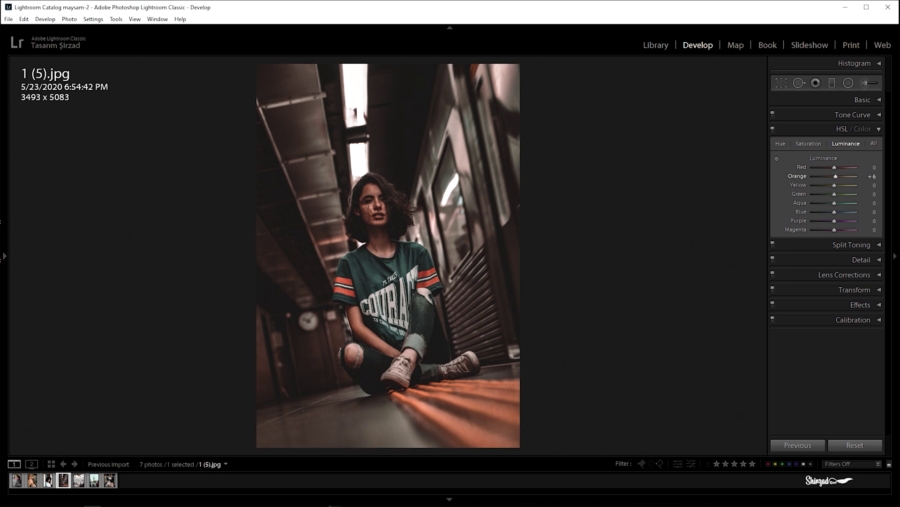
left_click_drag(873, 177, 874, 176)
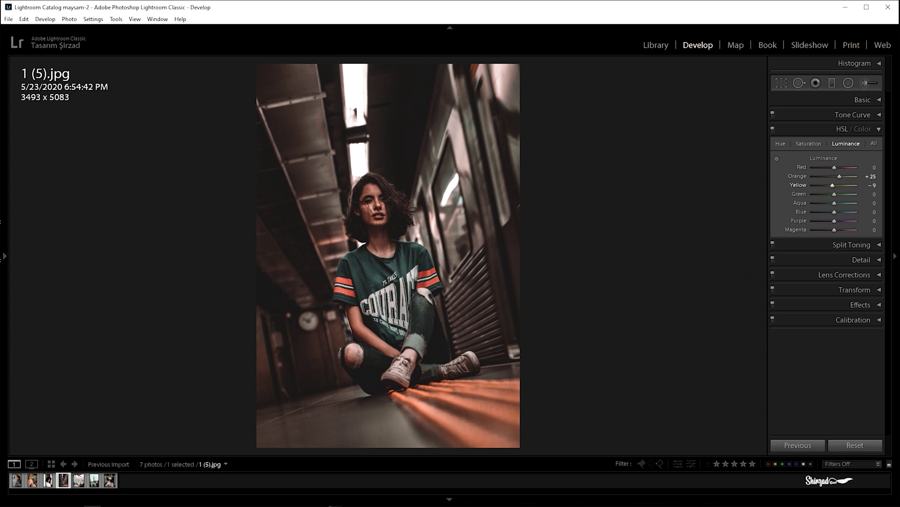
key("Down")
key("Down")
Compare the photo with and without the HSL color adjustments.
left_click(878, 131)
left_click(773, 129)
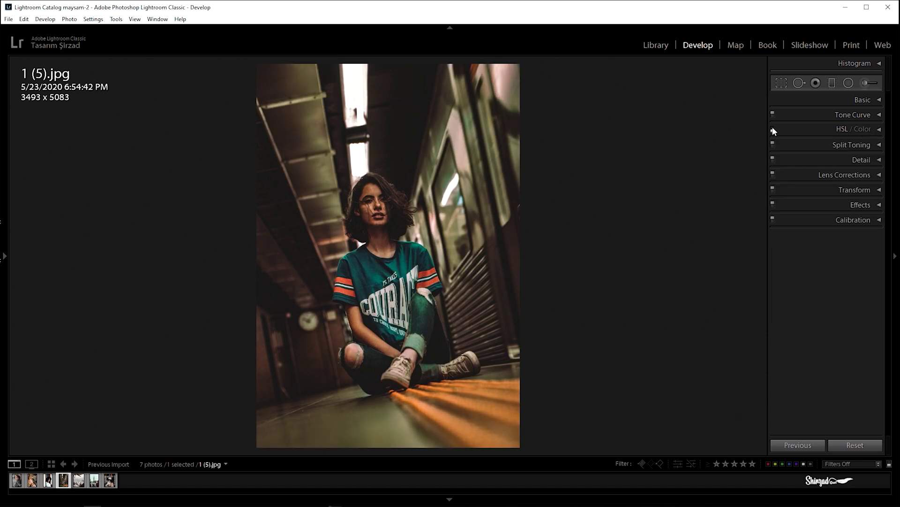
left_click(773, 130)
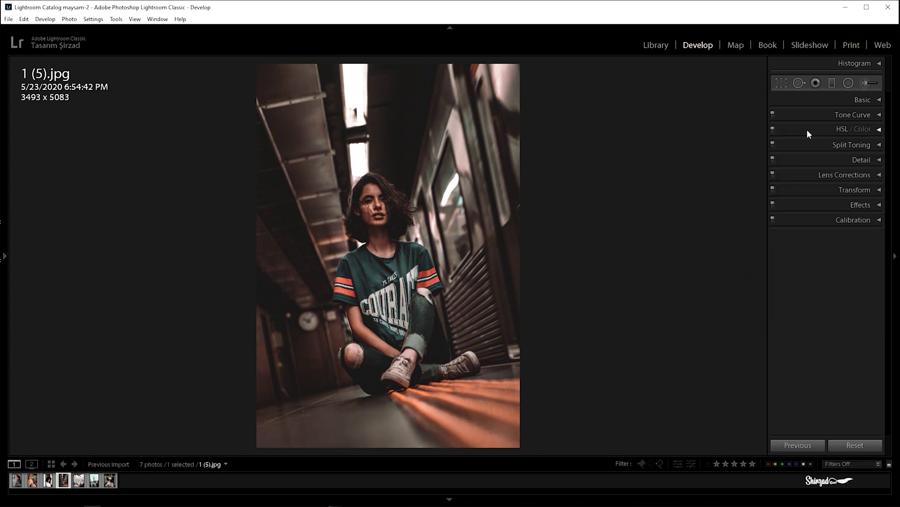
Tint the split toning highlights with Hue 55 and Saturation 10.
left_click(879, 146)
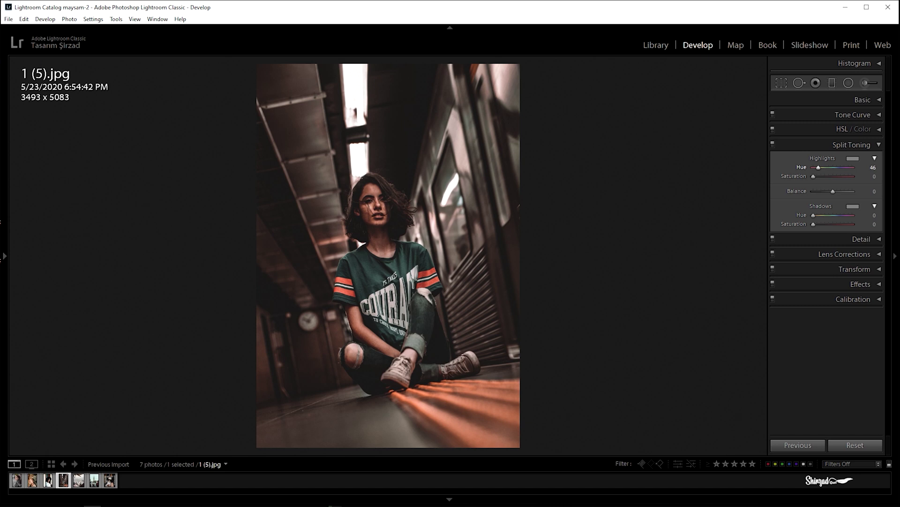
key("Up")
key("Up")
Tint the split toning shadows with Hue 360 and Saturation 5, and set the Balance to +20.
left_click(872, 215)
key("shift+Up")
key("shift+Up")
key("shift+Up")
key("shift+Up")
key("shift+Up")
key("Up")
key("Up")
key("Up")
key("Up")
key("shift+Up")
key("shift+Up")
key("shift+Up")
key("shift+Up")
key("shift+Up")
key("Up")
key("Up")
key("Up")
key("Up")
key("Up")
key("Up")
left_click_drag(867, 229, 870, 228)
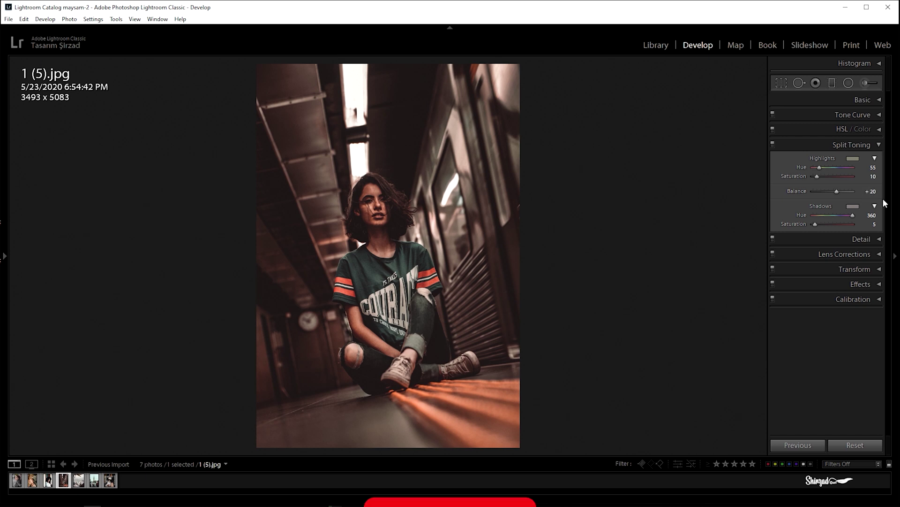
left_click(880, 146)
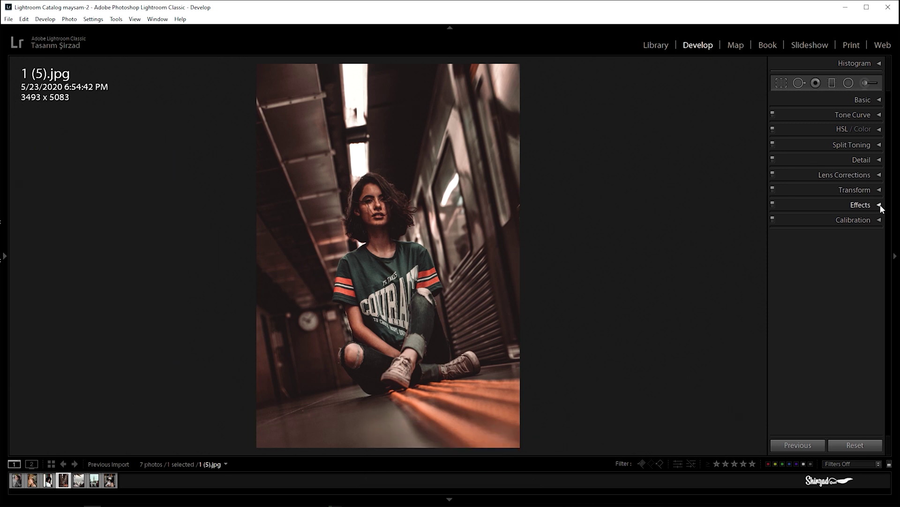
Add a post-crop vignette in the Highlight Priority style with Amount -9 and Midpoint 60.
left_click(880, 204)
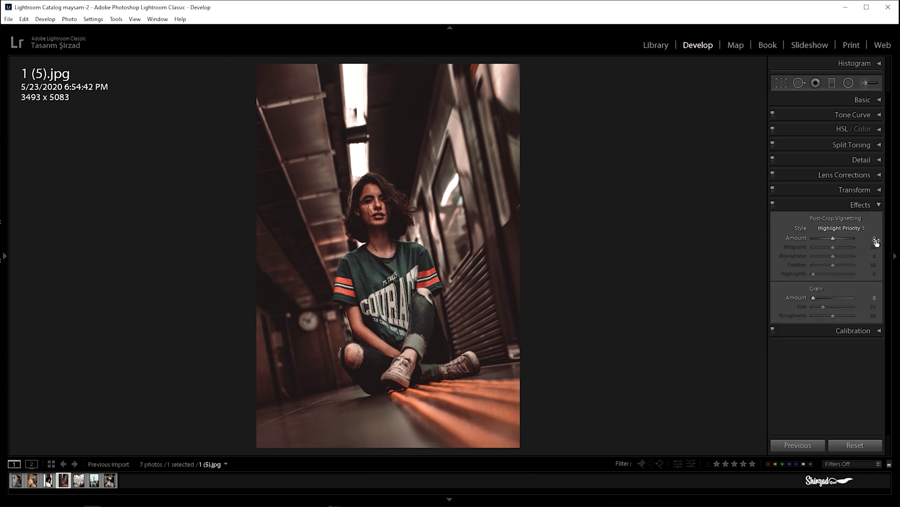
left_click_drag(874, 238, 872, 239)
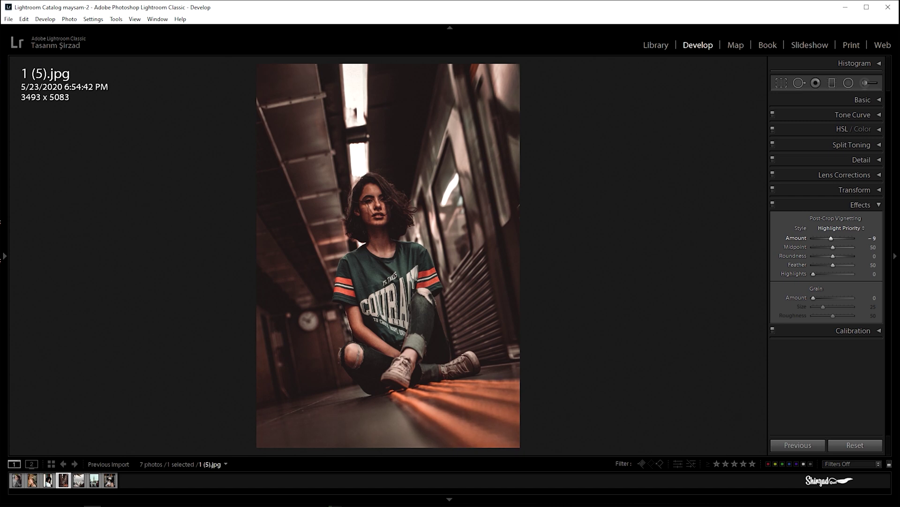
left_click(872, 248)
type("60")
key("Return")
left_click(879, 206)
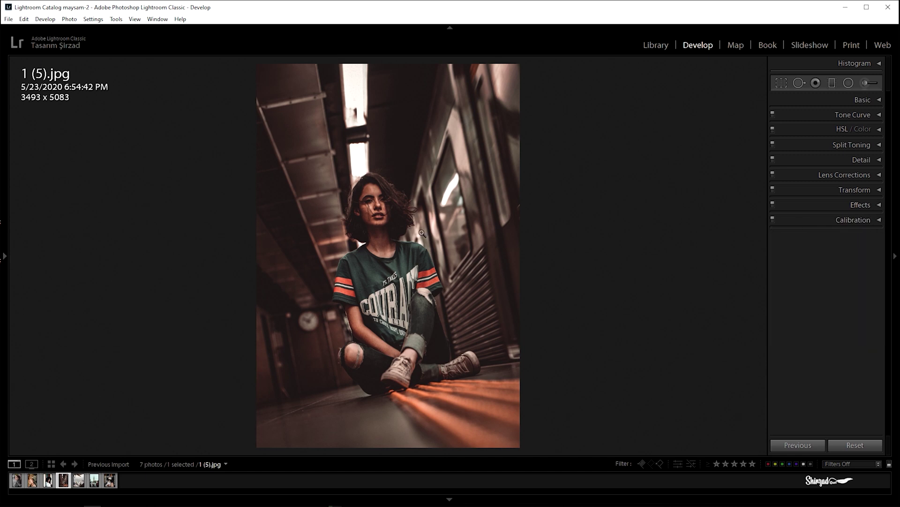
Save the current develop settings as a new preset named Dark Vintage in the Cinematic group.
mouse_move(6, 257)
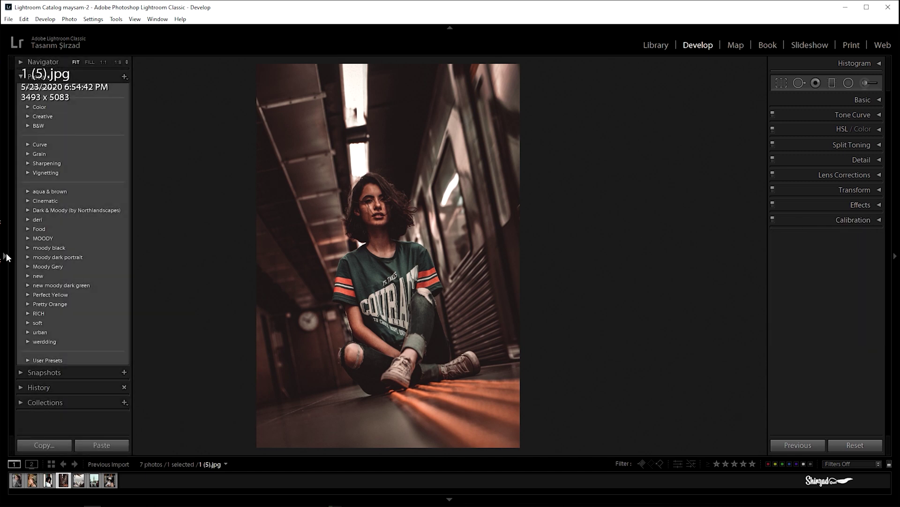
left_click(124, 77)
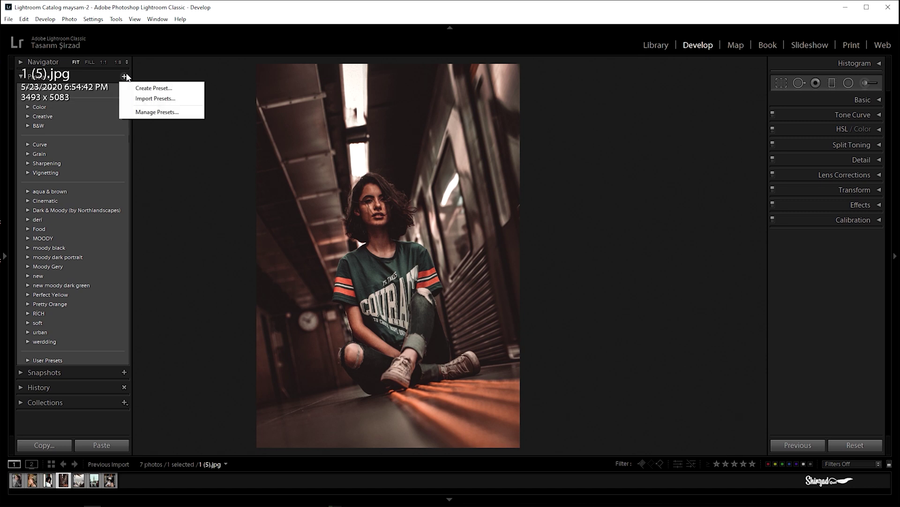
left_click(147, 87)
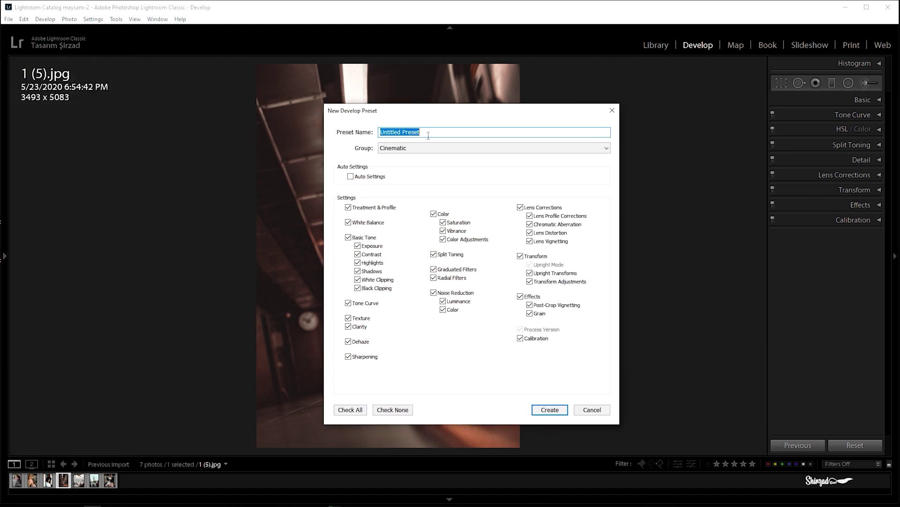
type("Dark Vintager")
key("BackSpace")
left_click(547, 411)
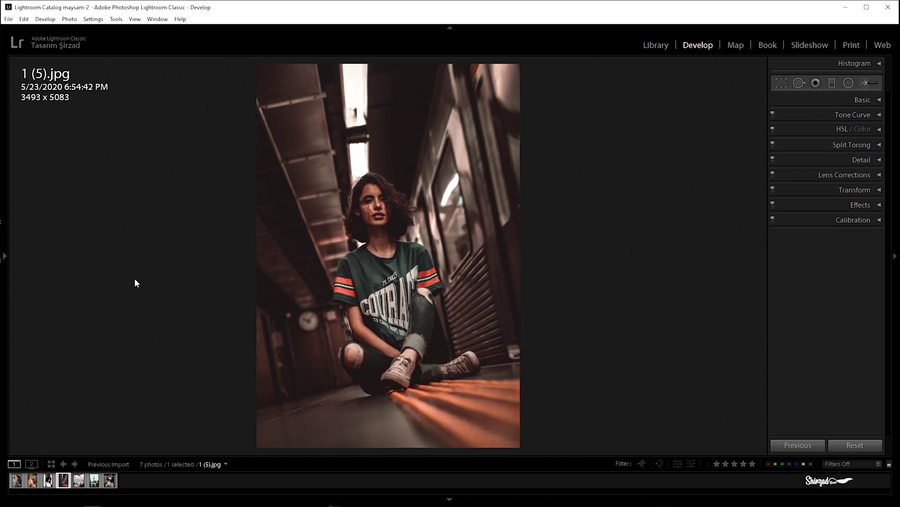
Expand the Cinematic preset group and apply the Dark Vintage preset to the leather-jacket portrait 1 (3).jpg.
mouse_move(4, 256)
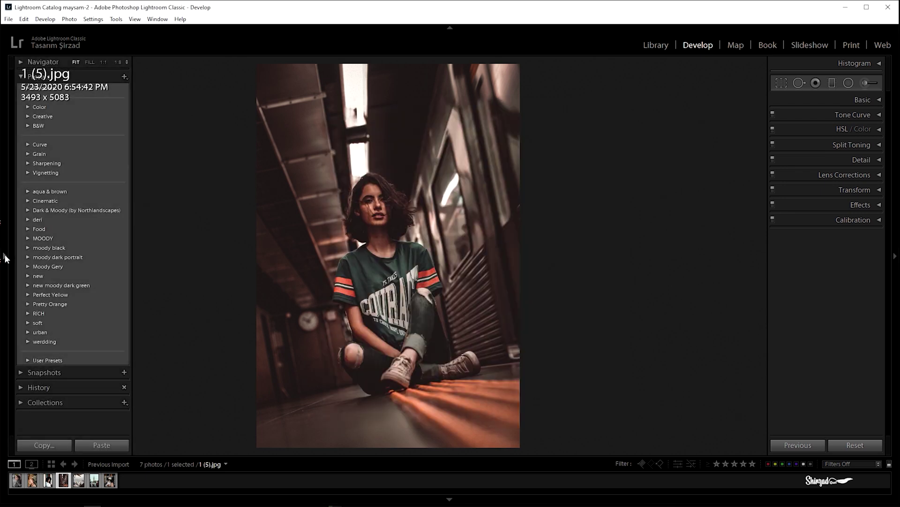
left_click(27, 200)
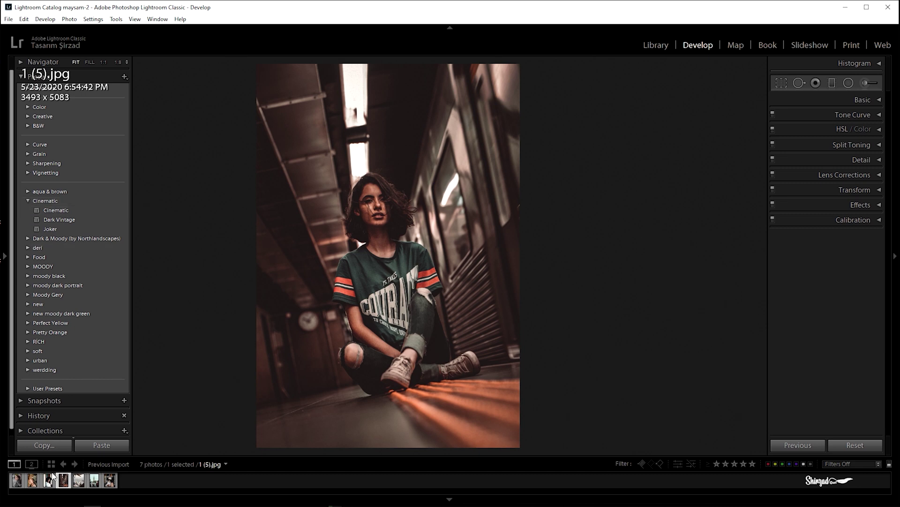
left_click(17, 485)
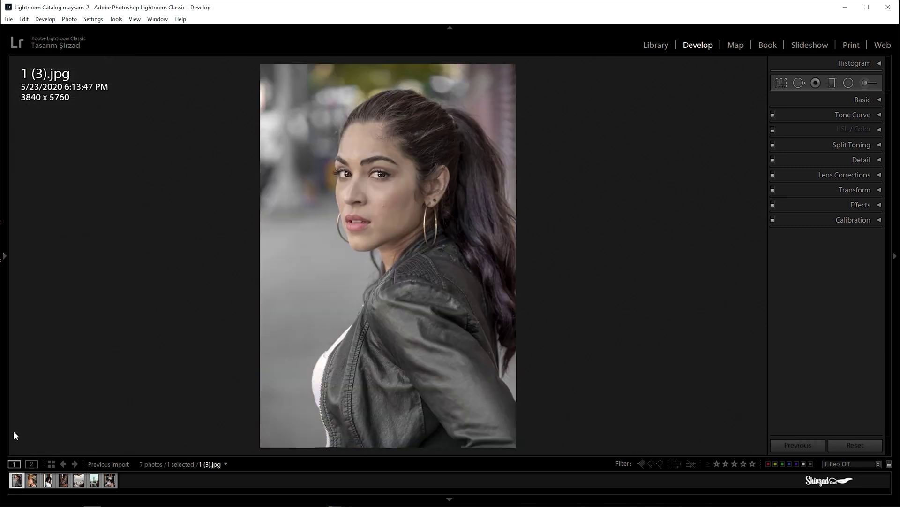
mouse_move(6, 264)
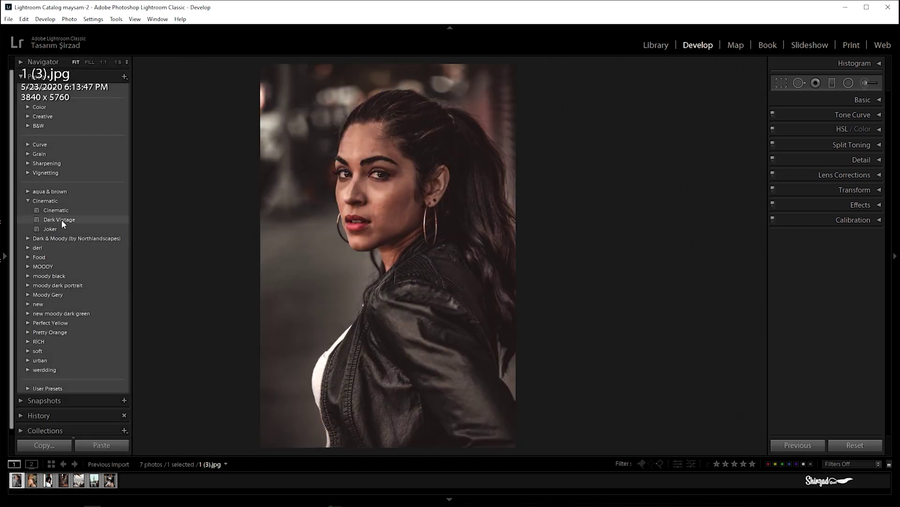
left_click(62, 220)
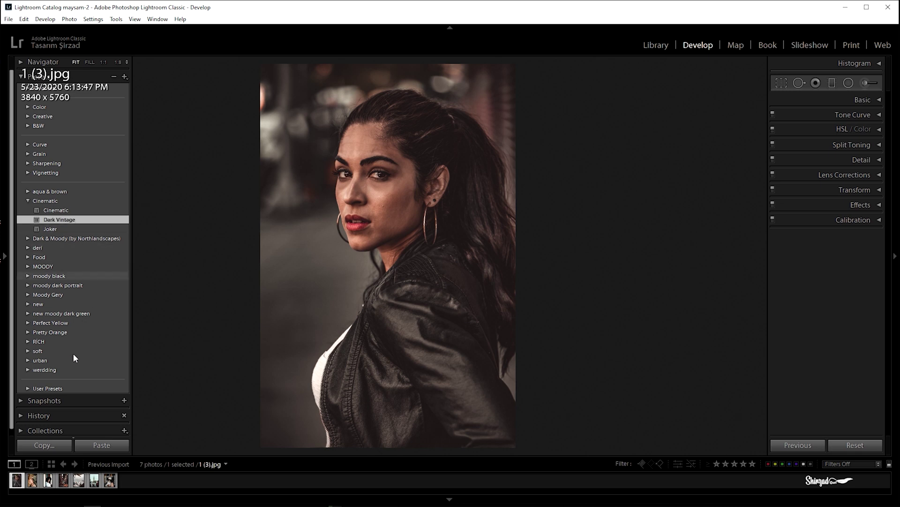
Apply the Dark Vintage preset to the curly-hair portrait 1 (4).jpg and the black-hat portrait 1 (8).jpg.
left_click(32, 481)
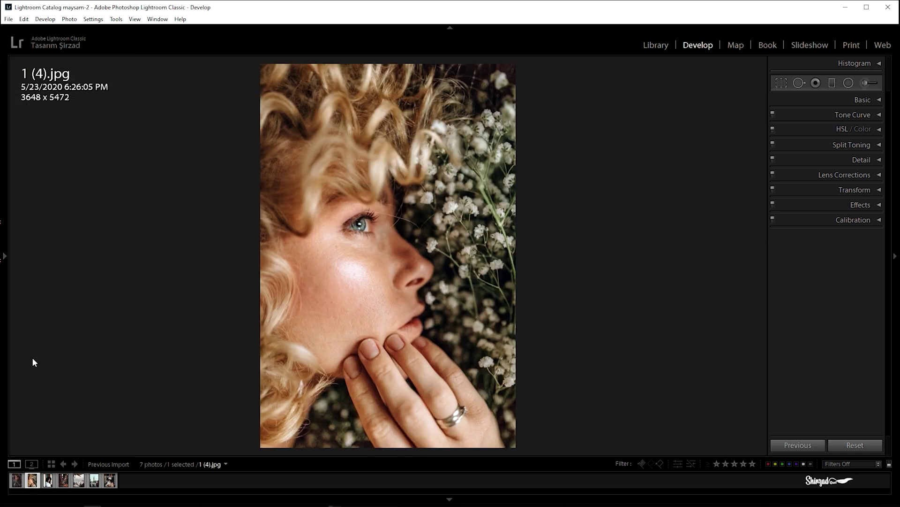
mouse_move(4, 258)
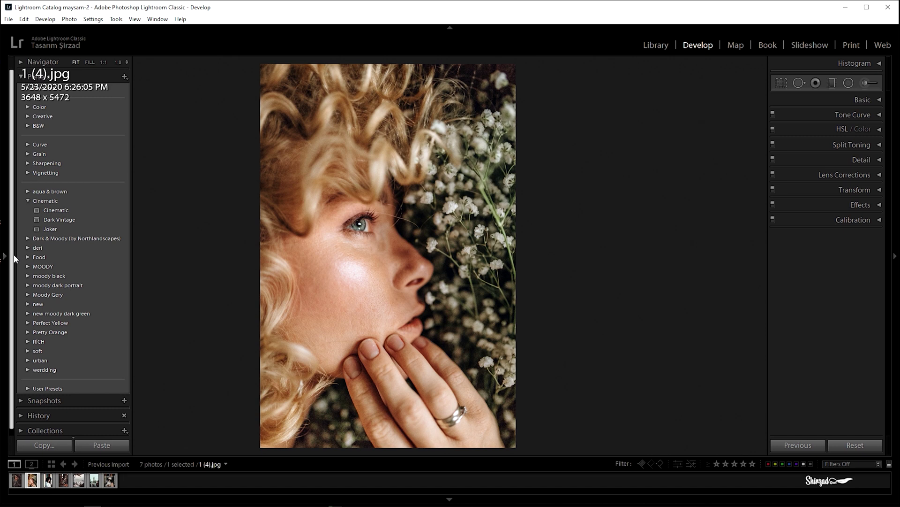
left_click(67, 219)
left_click(66, 220)
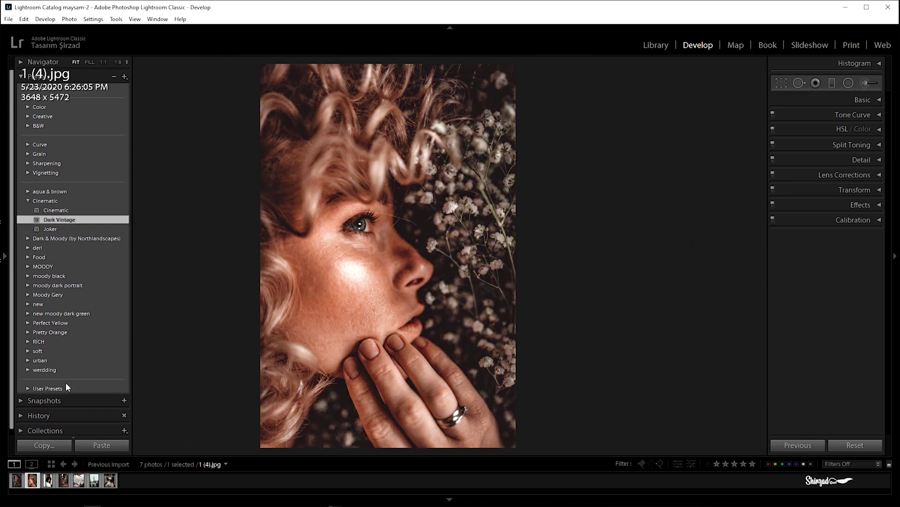
left_click(47, 486)
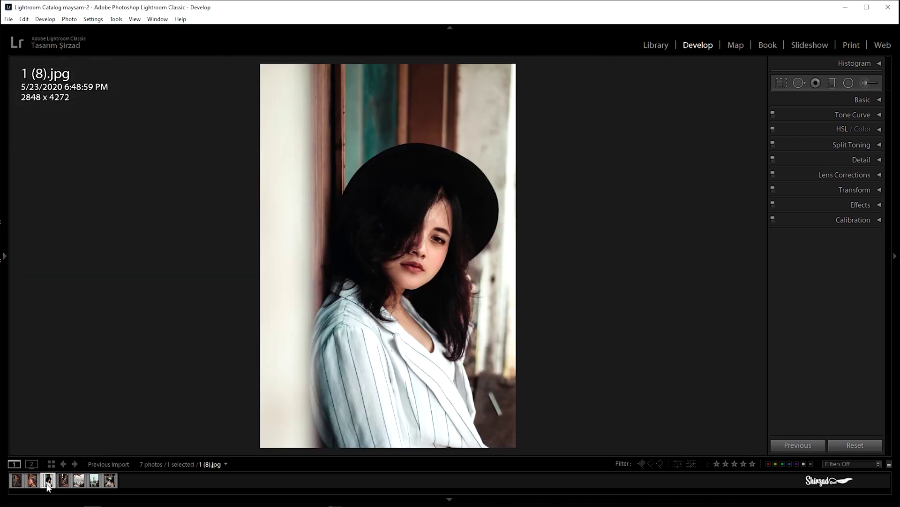
mouse_move(7, 257)
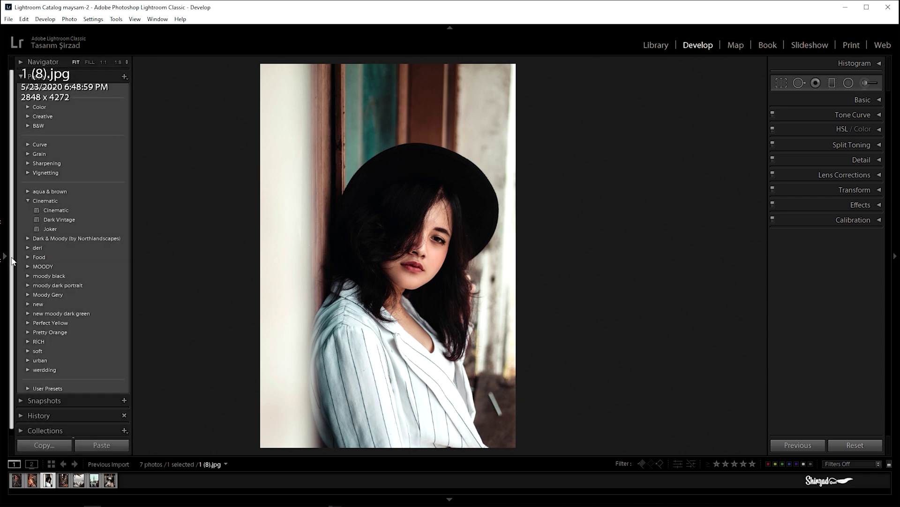
left_click(60, 220)
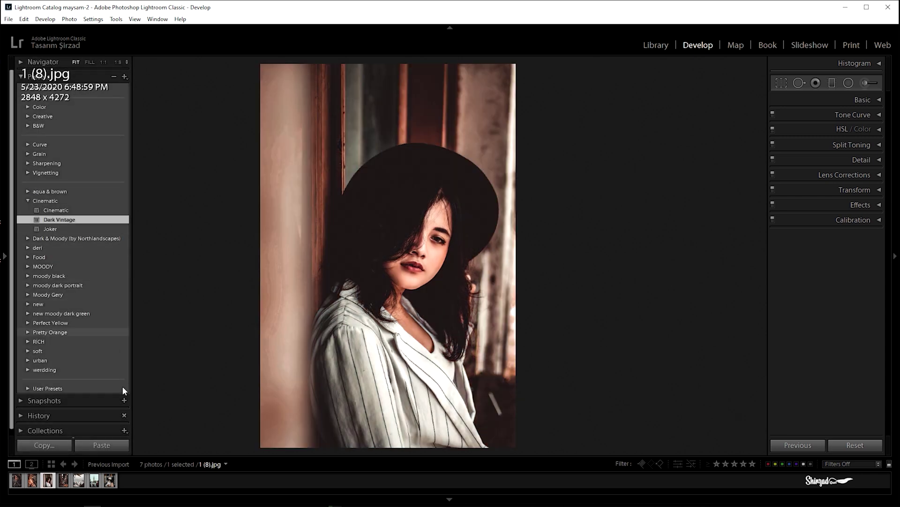
Apply the Dark Vintage preset to the city picnic photo 1 (1).jpg and the rainy clock tower photo 1 (6).jpg.
left_click(79, 486)
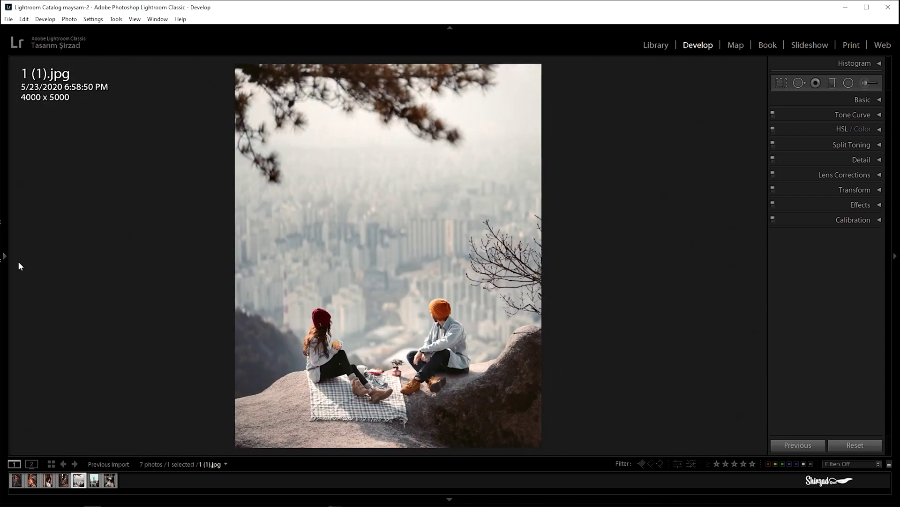
mouse_move(3, 257)
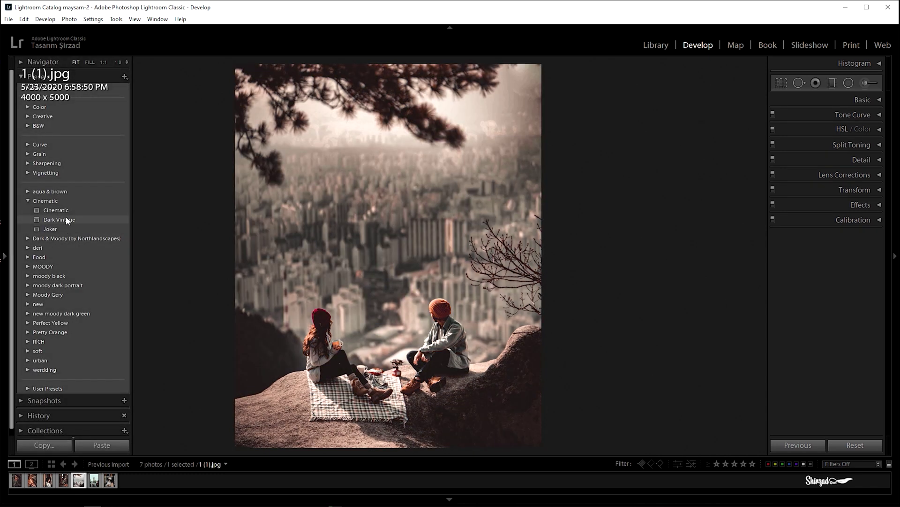
left_click(65, 219)
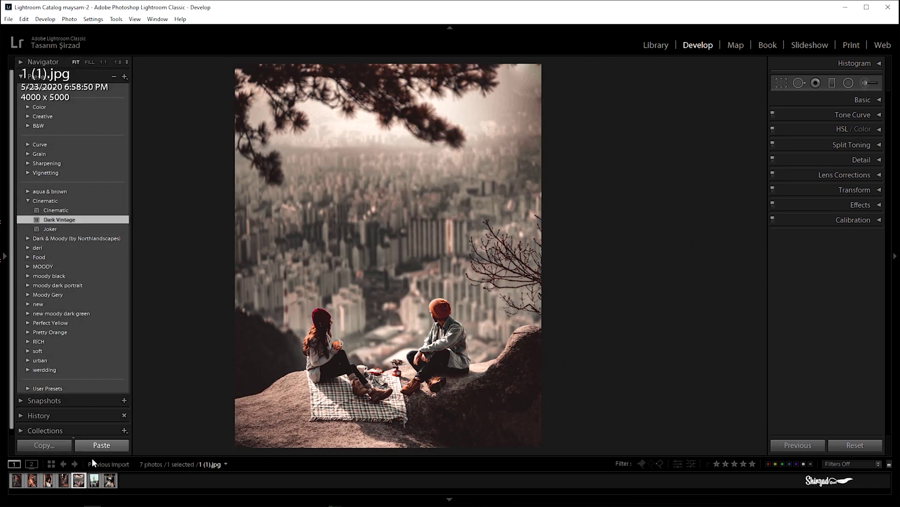
left_click(94, 481)
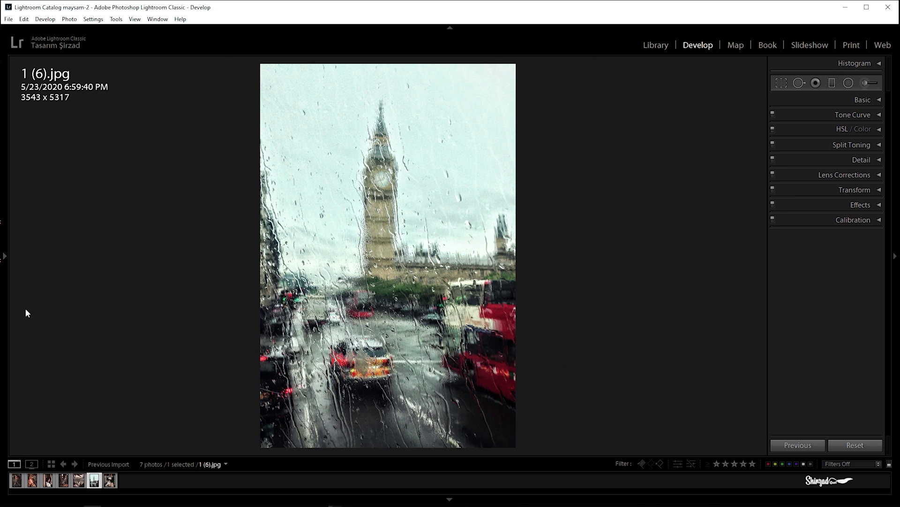
mouse_move(5, 257)
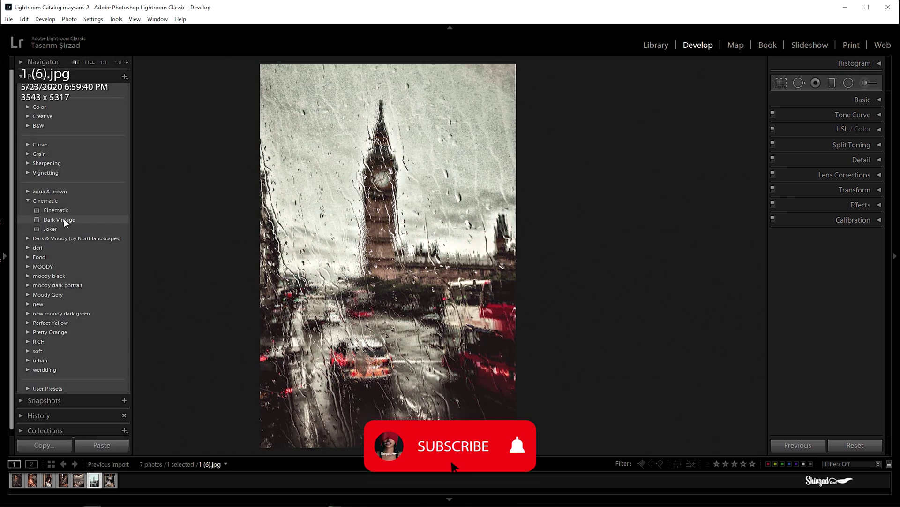
left_click(62, 219)
Apply the Dark Vintage preset to the café couple photo 1 (2).jpg.
left_click(110, 480)
mouse_move(11, 258)
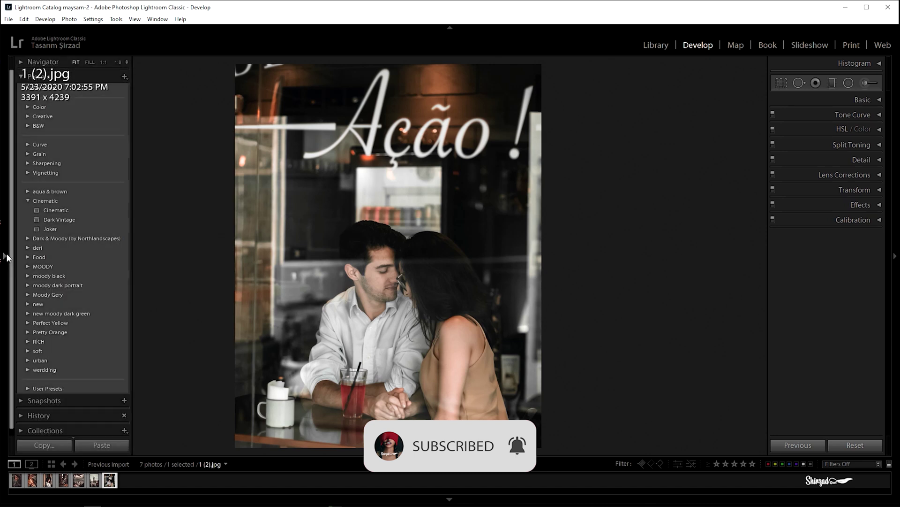
left_click(56, 220)
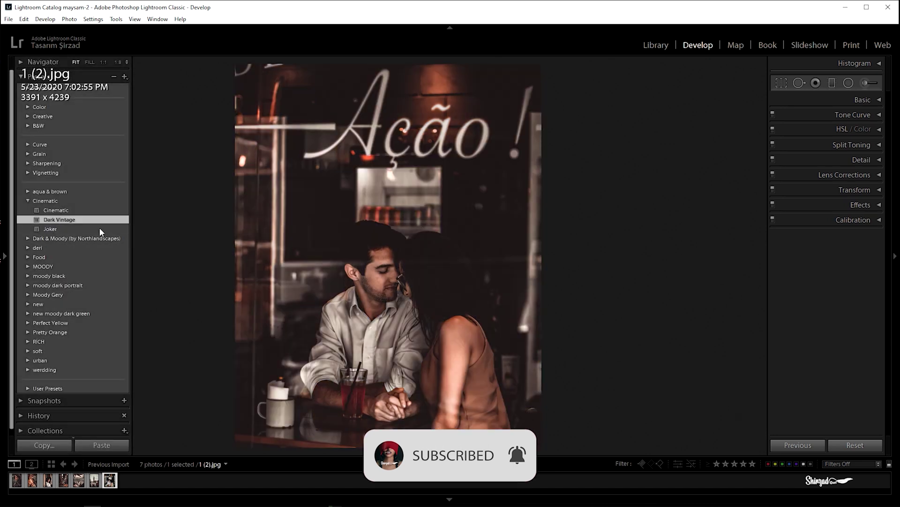